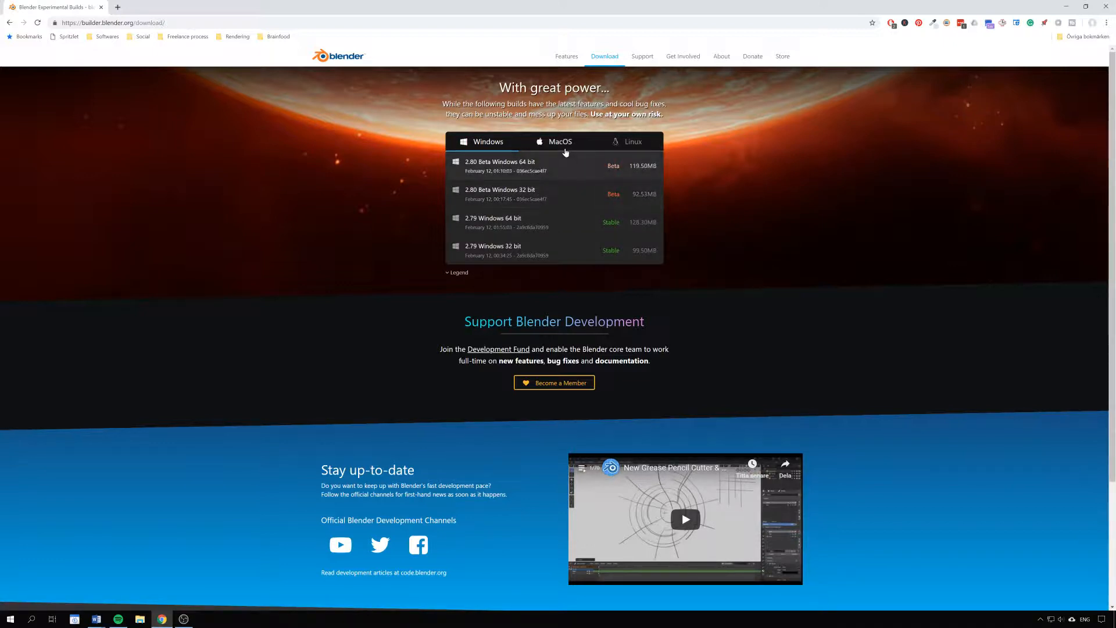
Step: Look over the macOS and Linux builds, then return to the Windows builds
left_click(561, 145)
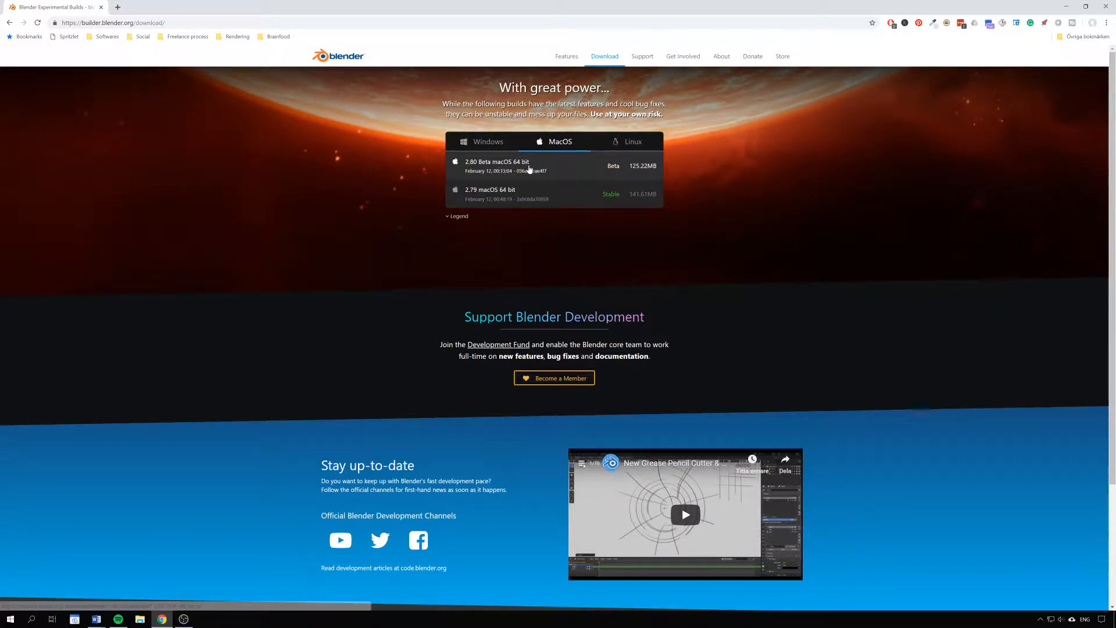
left_click(635, 149)
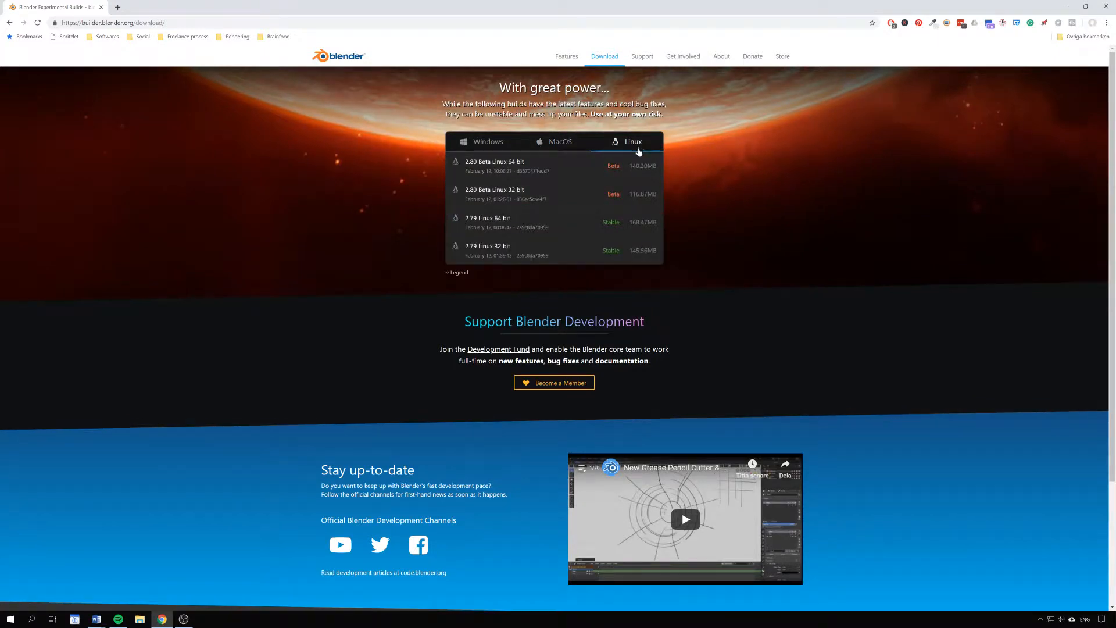
left_click(482, 143)
Step: Download the 2.80 Beta Windows 64 bit zip and show it in its folder
left_click(522, 165)
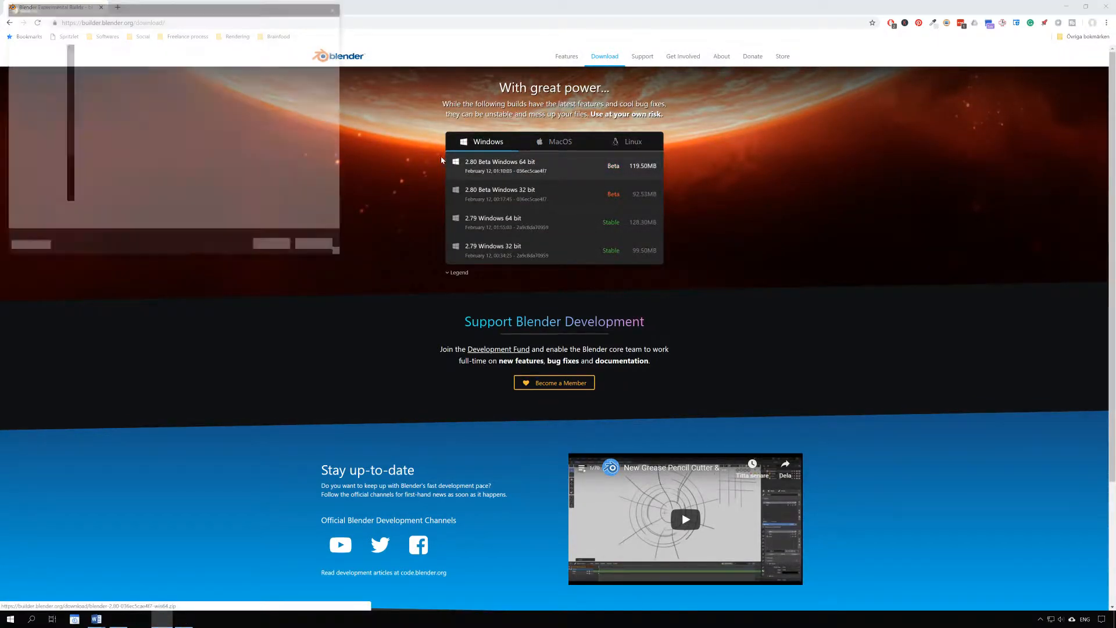
left_click(275, 249)
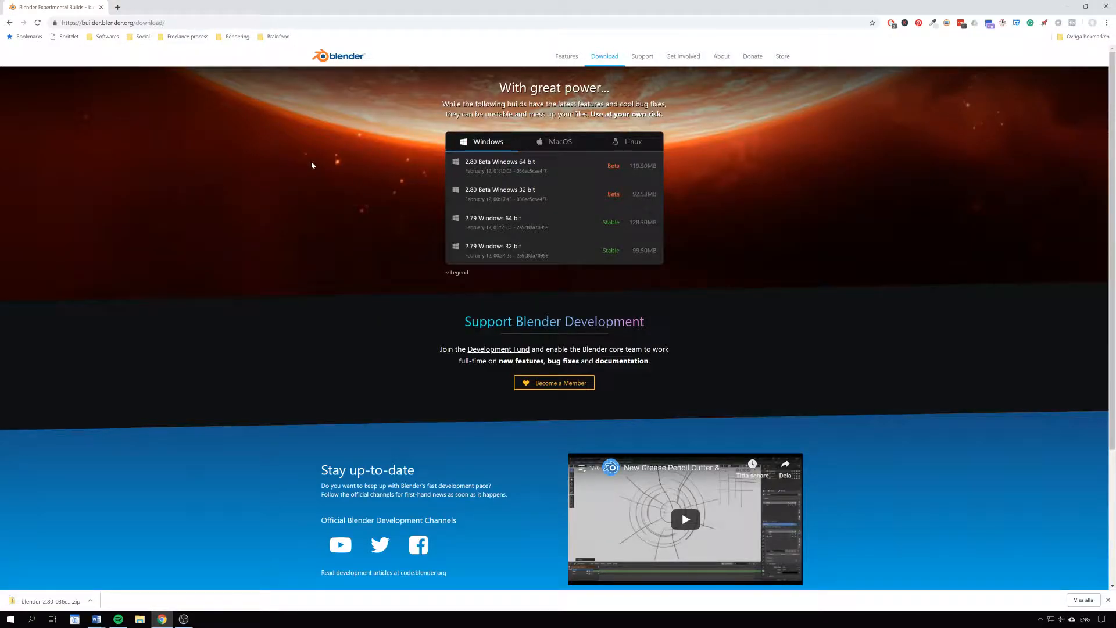
left_click(90, 602)
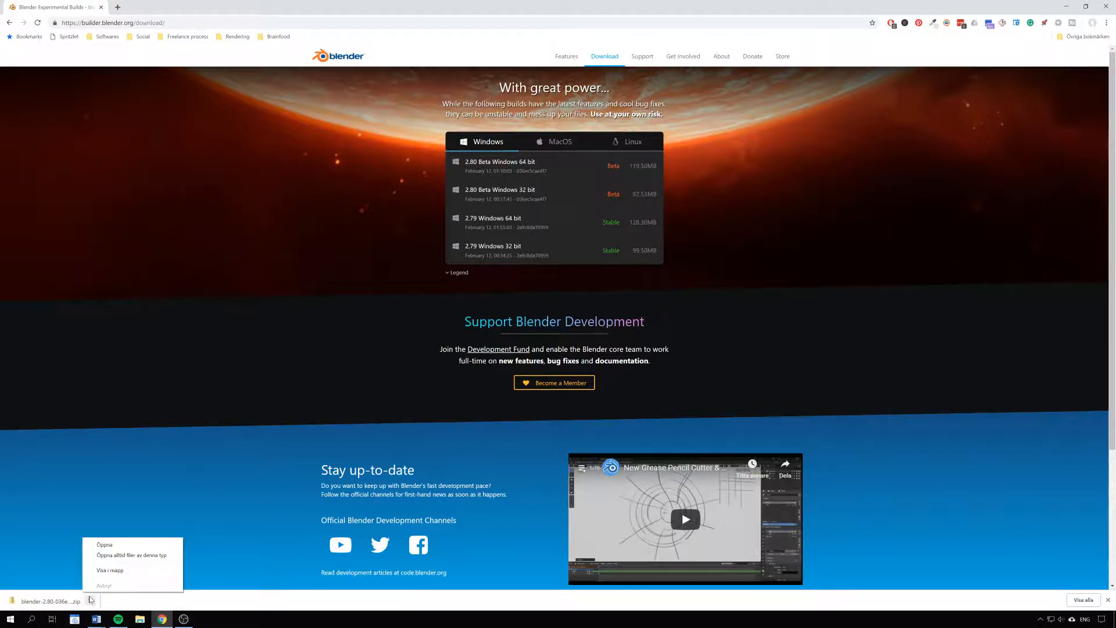
left_click(119, 573)
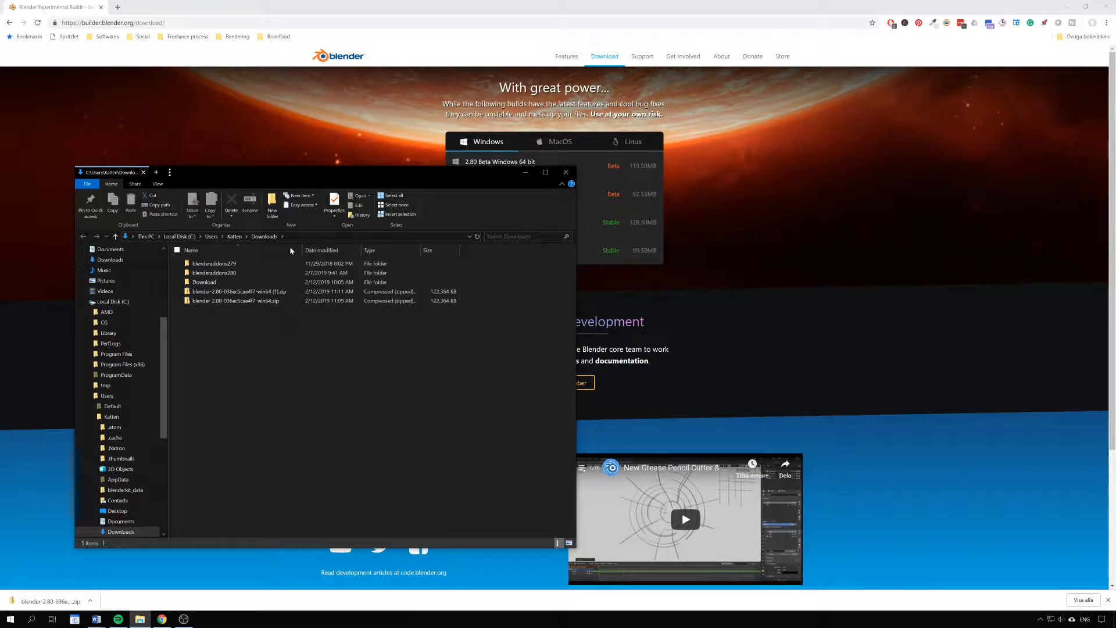
Step: Extract the newest Blender zip (1) into a new folder with Extract All
left_click(267, 292)
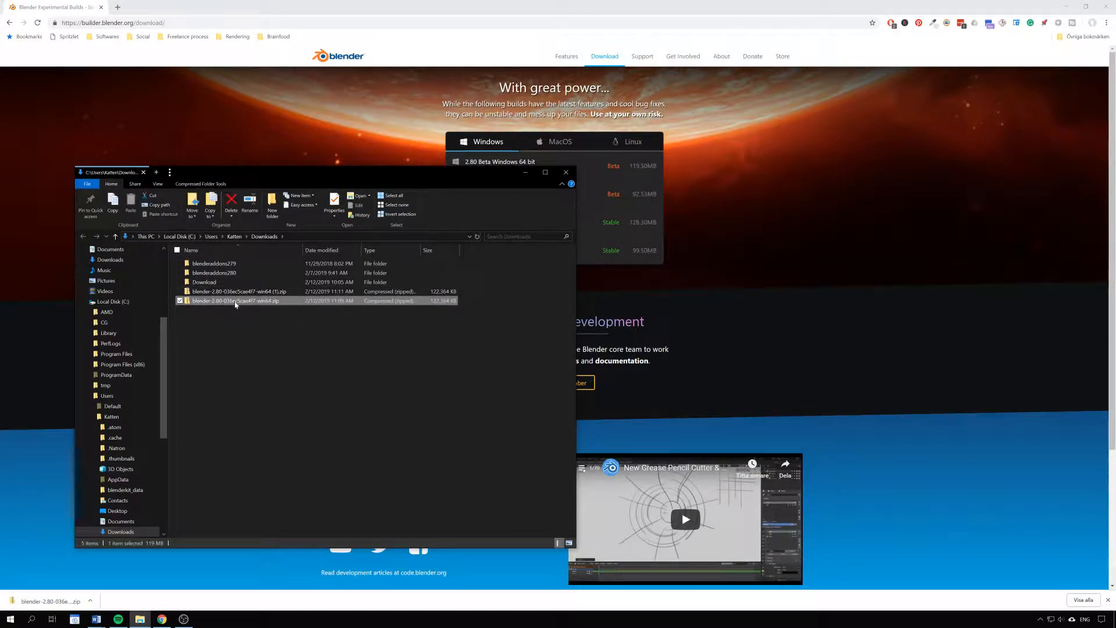
right_click(256, 293)
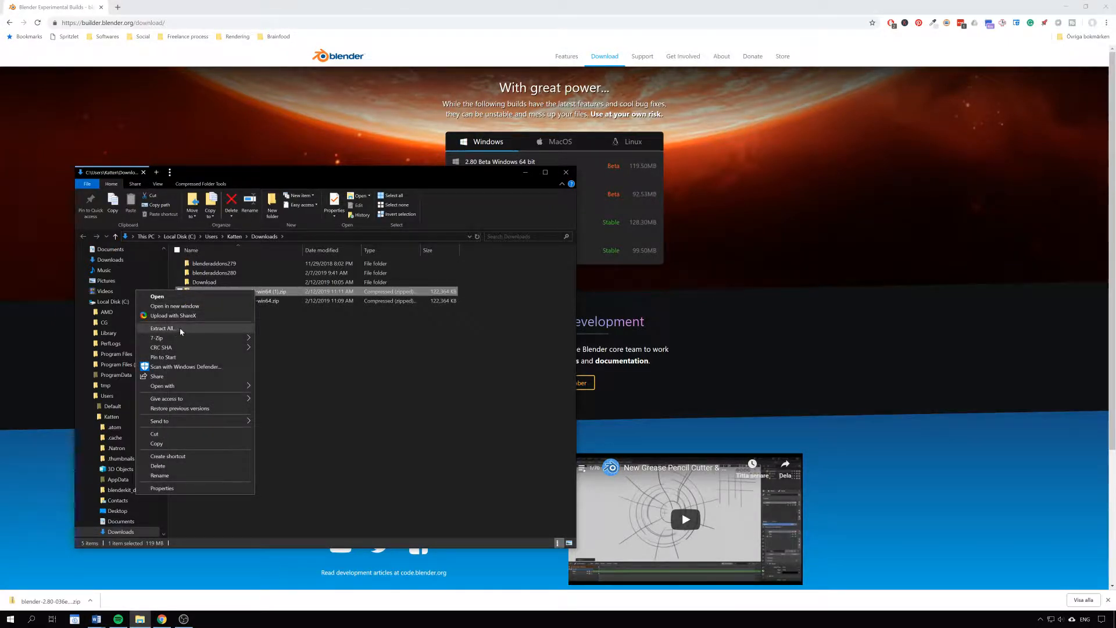
left_click(163, 328)
left_click(637, 401)
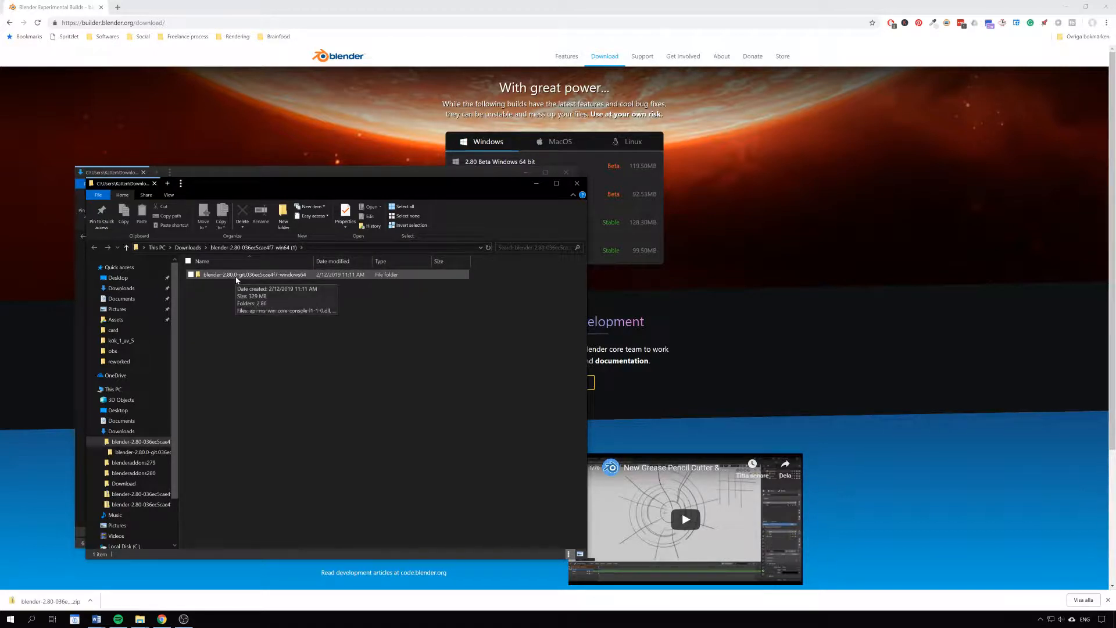
Step: Start blender.exe from the windows64 build folder and allow it through SmartScreen with Run anyway
double_click(271, 276)
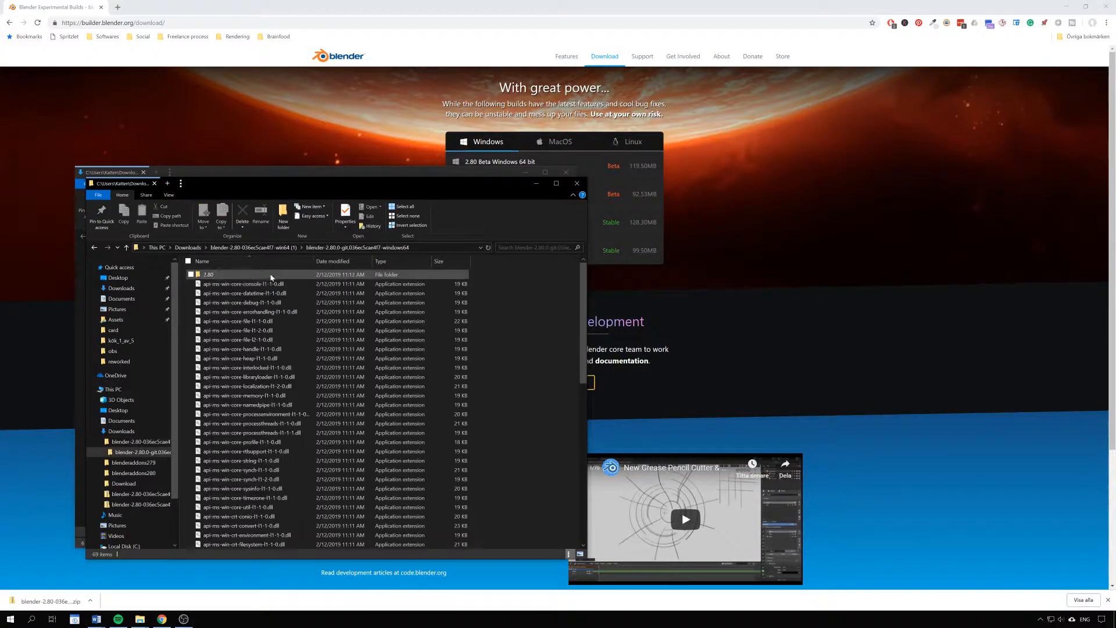
scroll(526, 340, "down", 11)
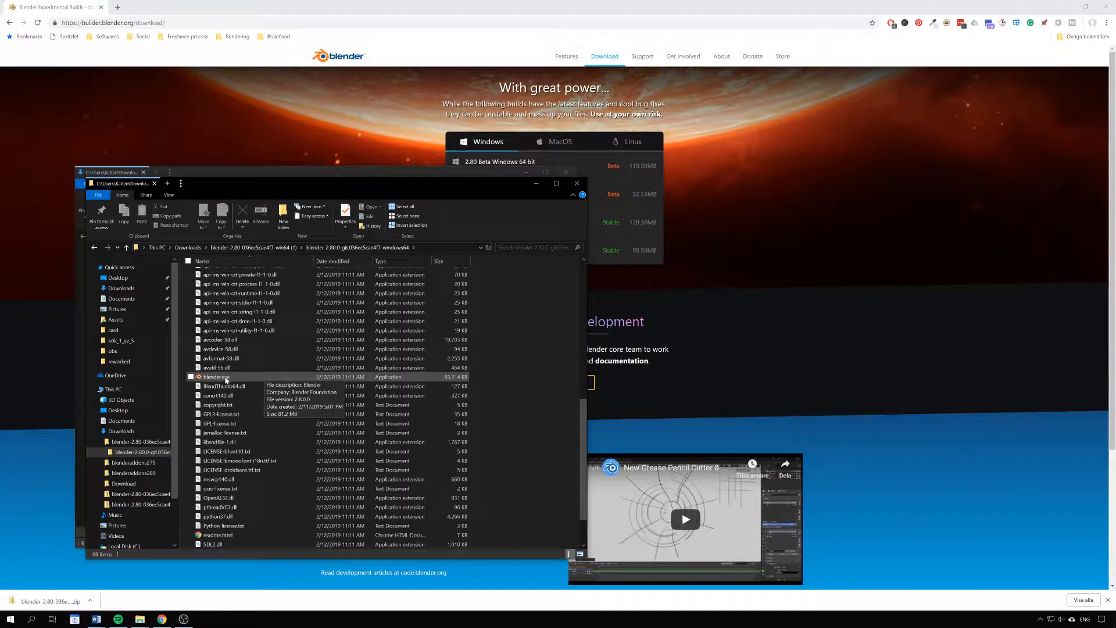
double_click(226, 378)
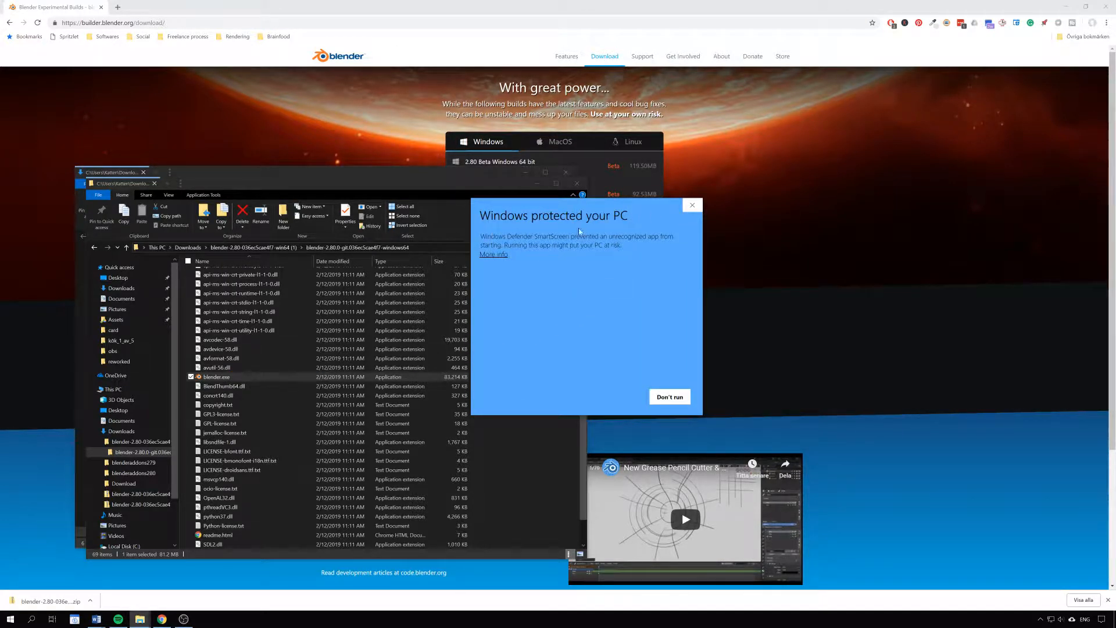
left_click(493, 254)
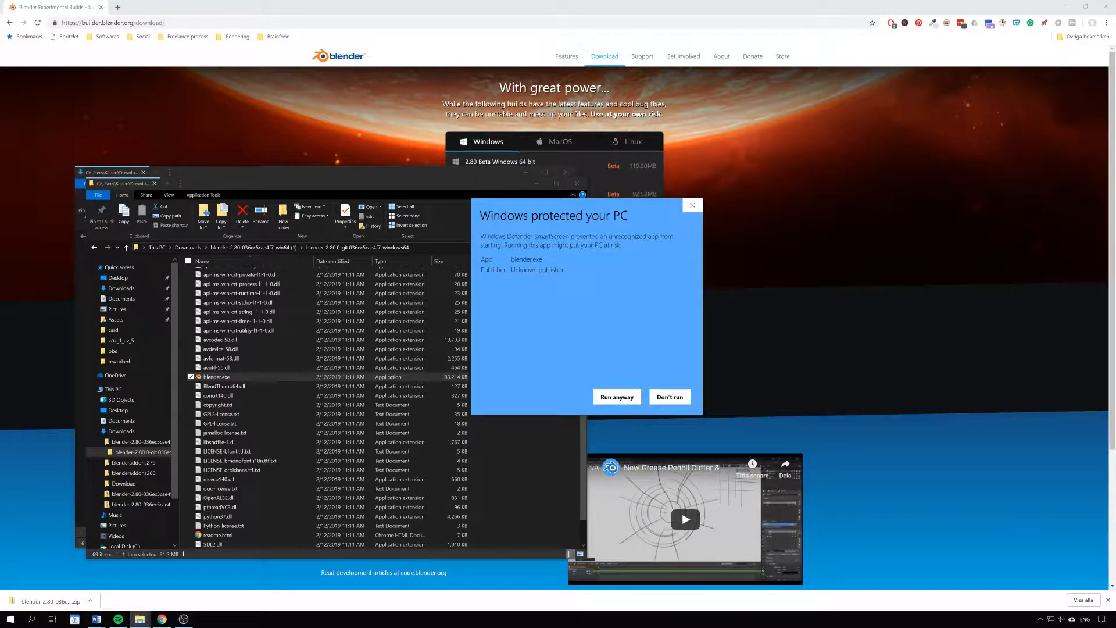
left_click(617, 397)
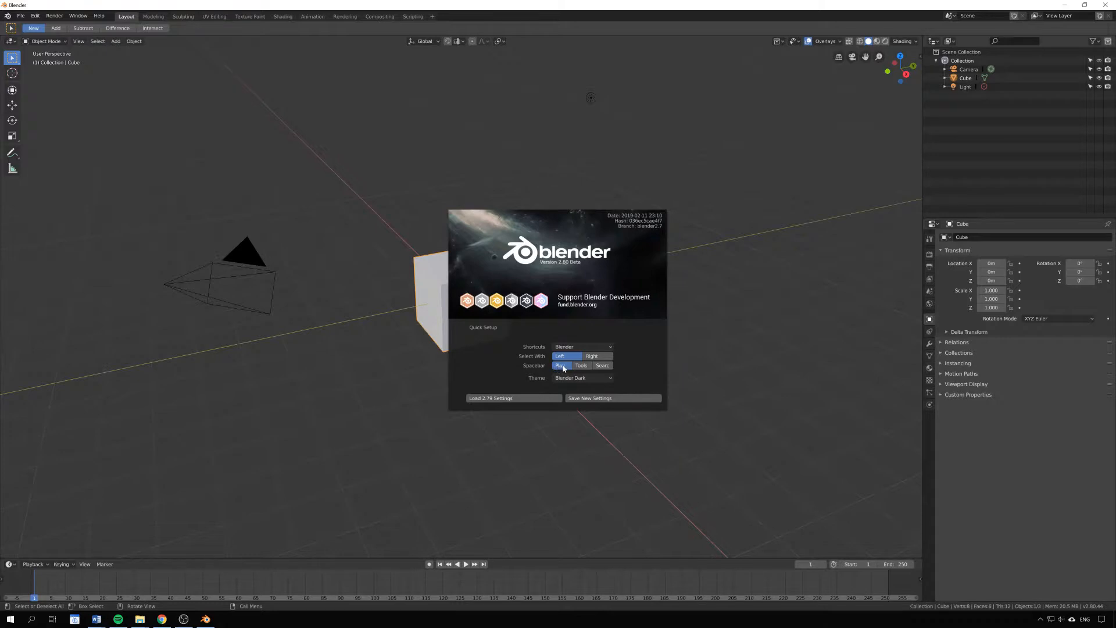
Step: Choose Search as the Spacebar action, save the new settings and close the splash
left_click(609, 367)
left_click(625, 399)
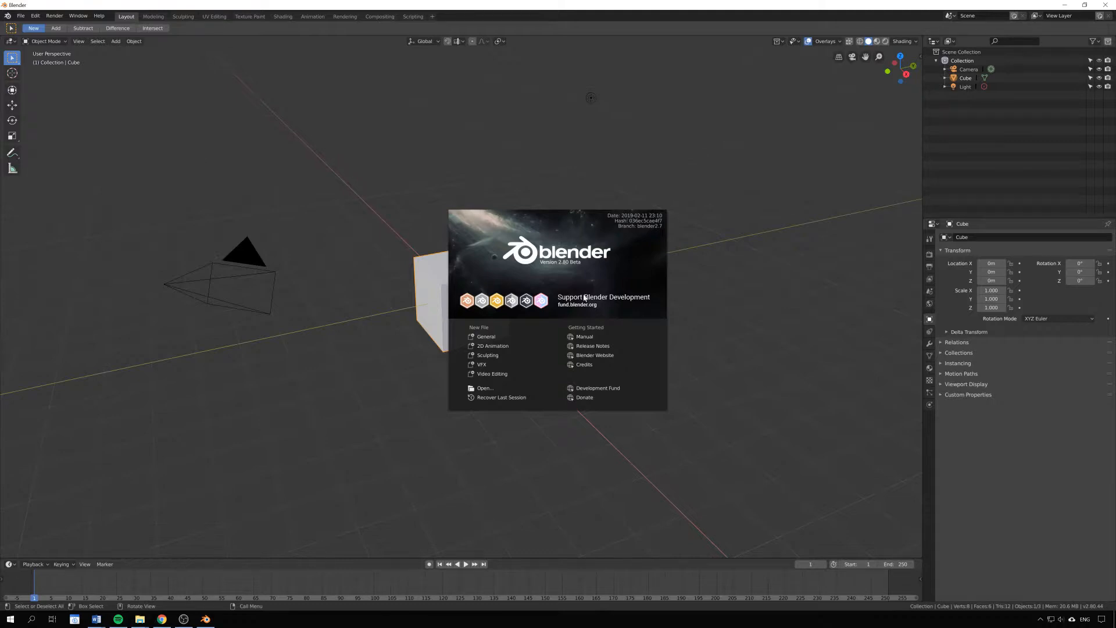
left_click(561, 273)
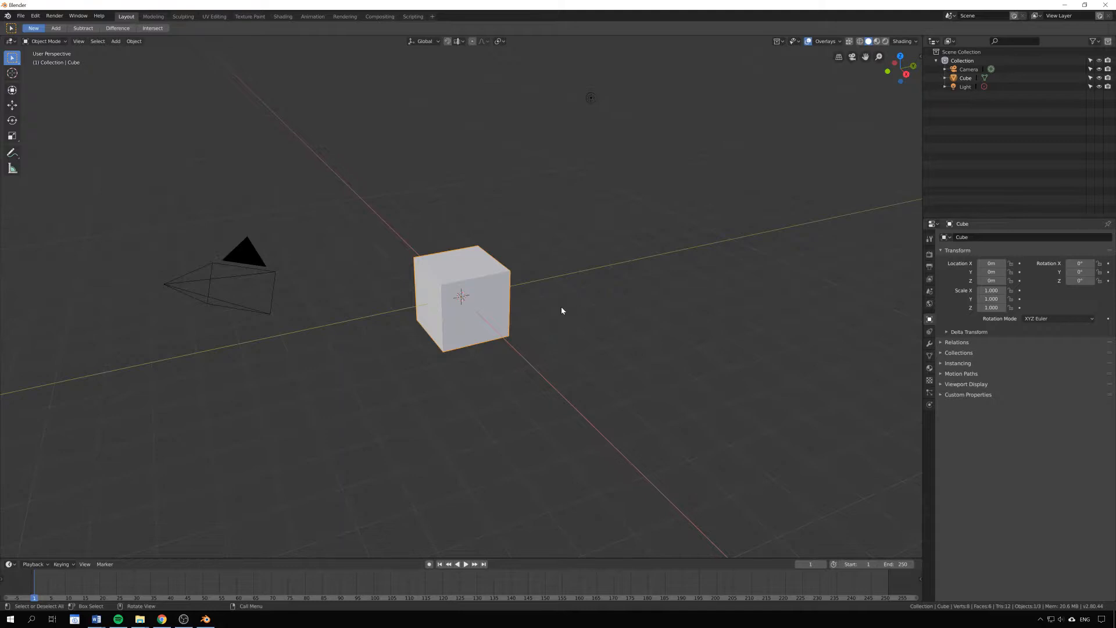
Step: Open Edit > Preferences, enable Select All Toggles under Keymap, then go to Input
left_click(36, 15)
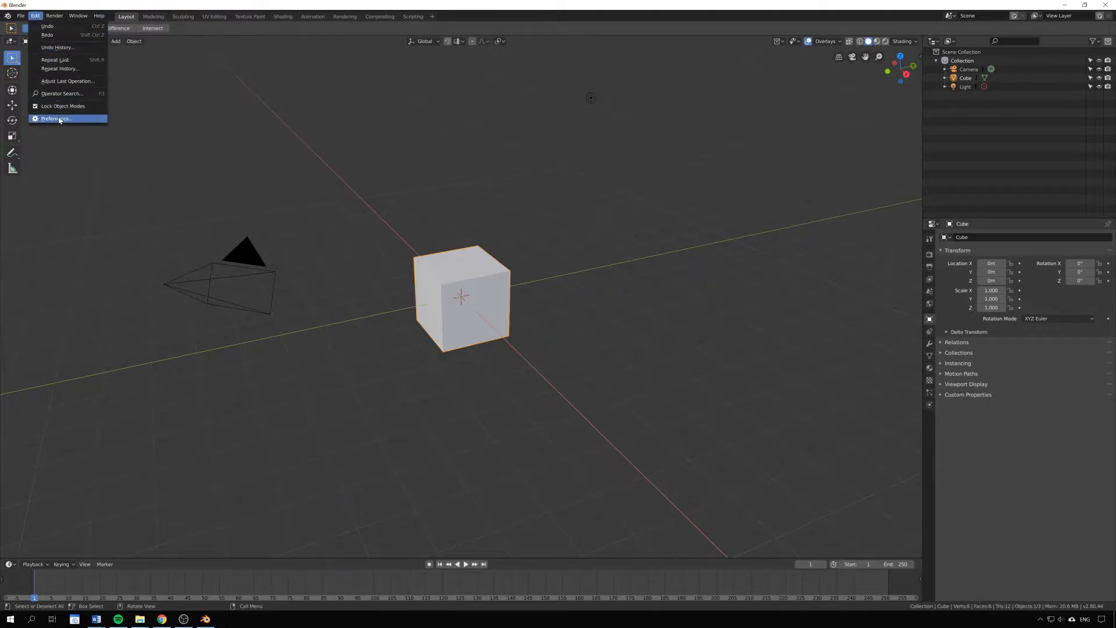
left_click(74, 120)
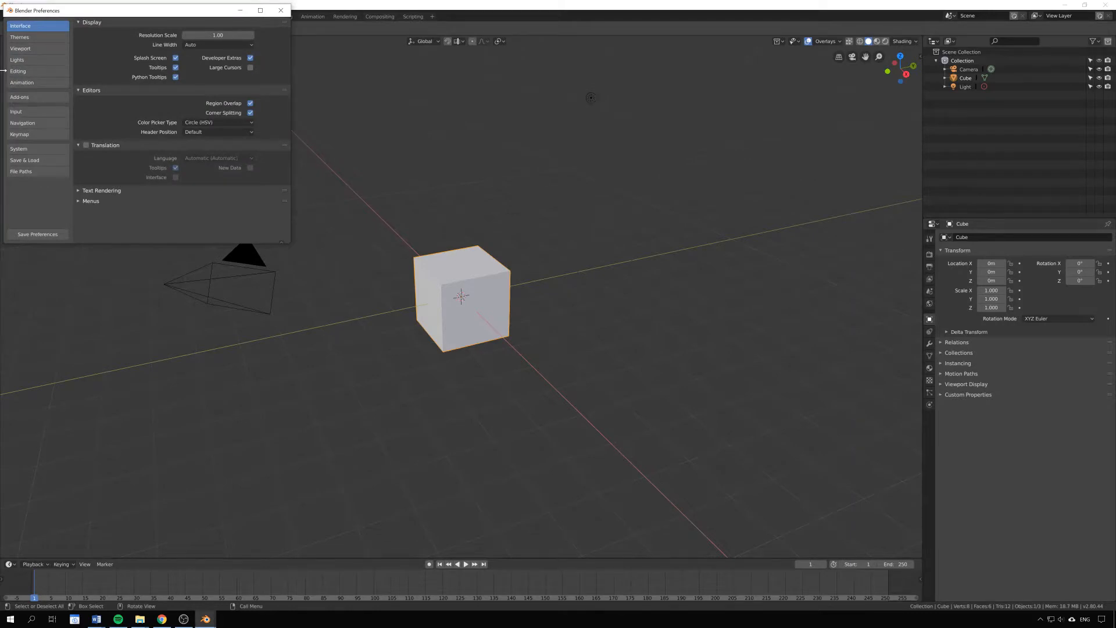
left_click(34, 138)
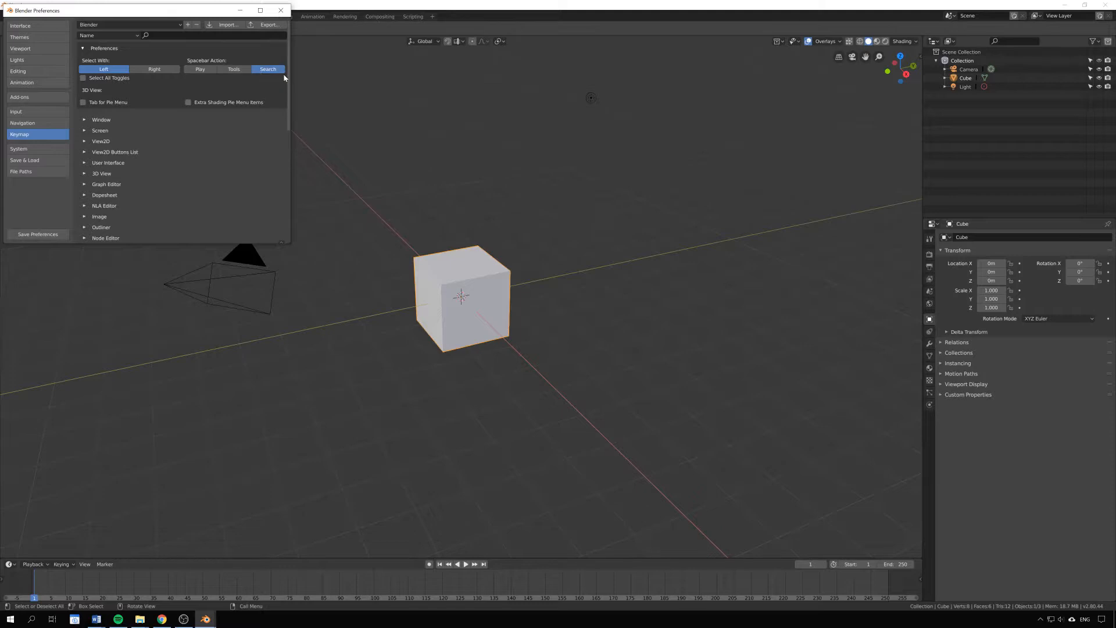
left_click(83, 78)
left_click(36, 112)
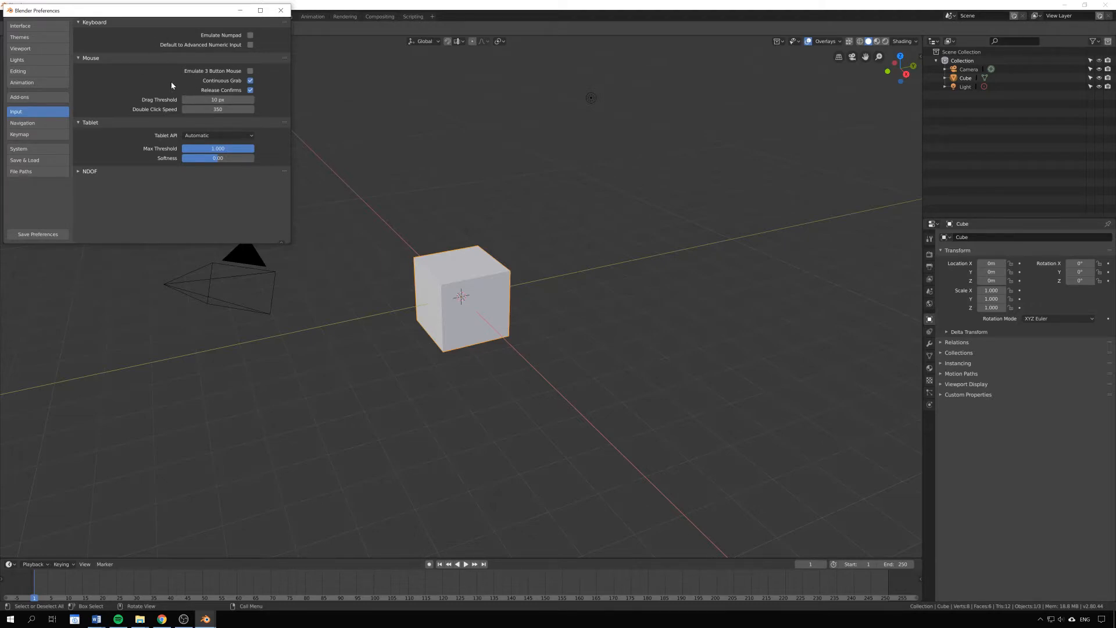
Step: Go to the System page of the Preferences
left_click(45, 151)
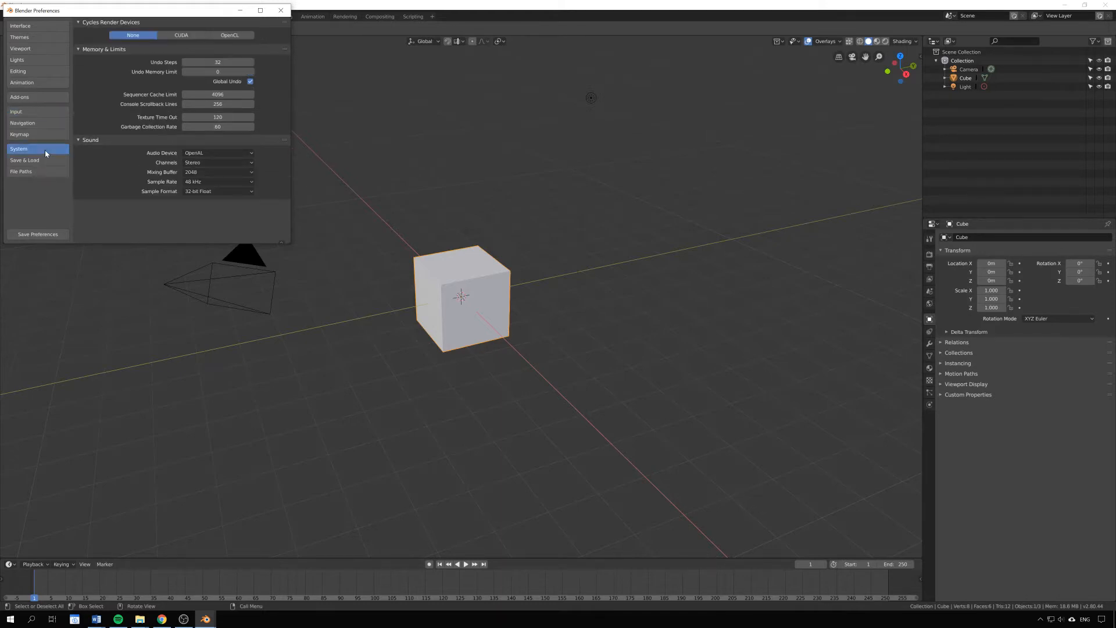
Step: Set Cycles Render Devices to OpenCL with both Vega 56 GPUs and Undo Steps to 70
left_click(235, 37)
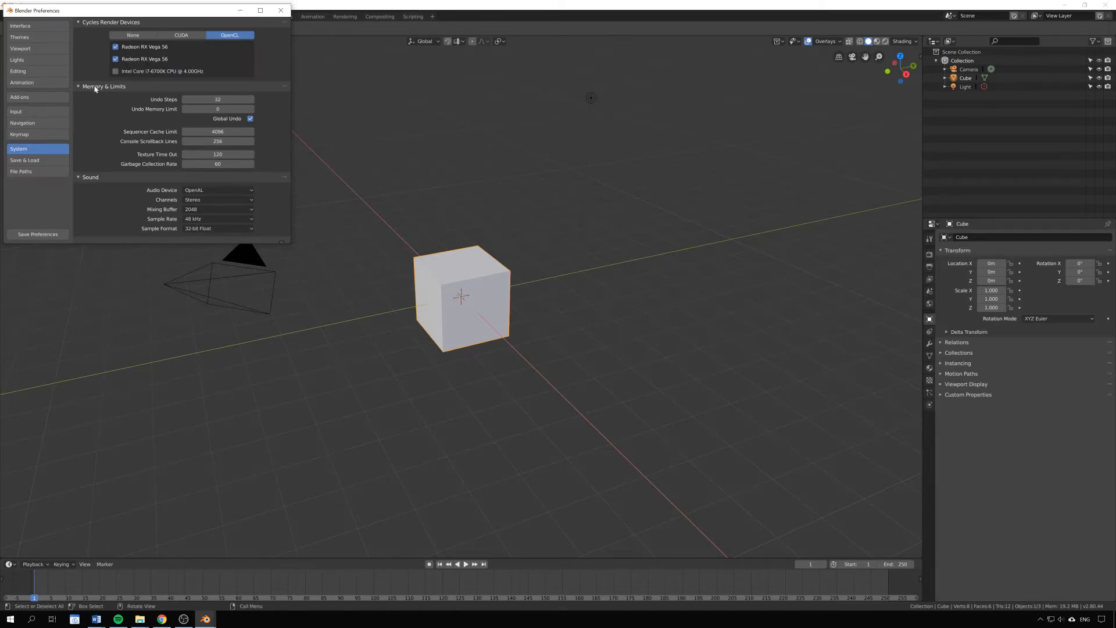
left_click(223, 99)
type("70")
key("Return")
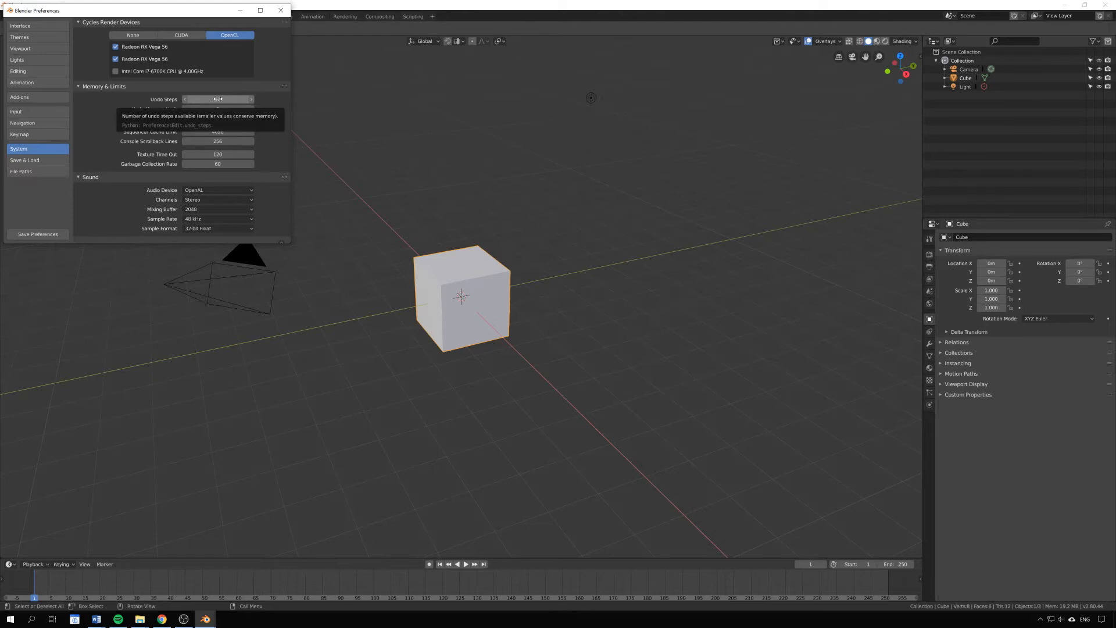
left_click_drag(218, 98, 223, 100)
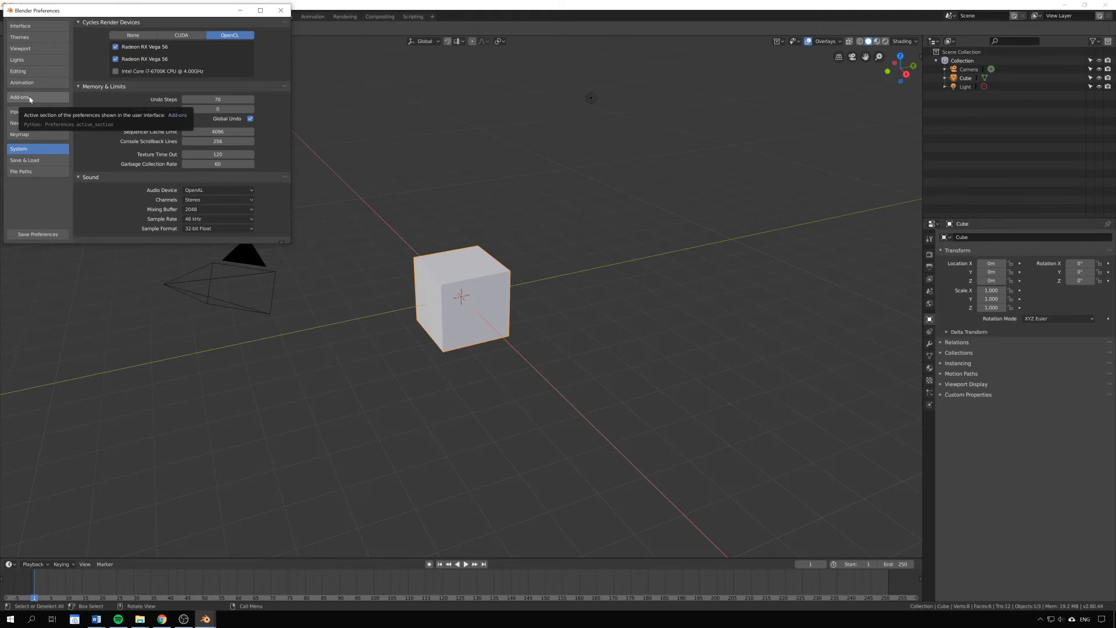
Step: In Add-ons, search 'f2' and enable the Mesh: F2 add-on
left_click(27, 99)
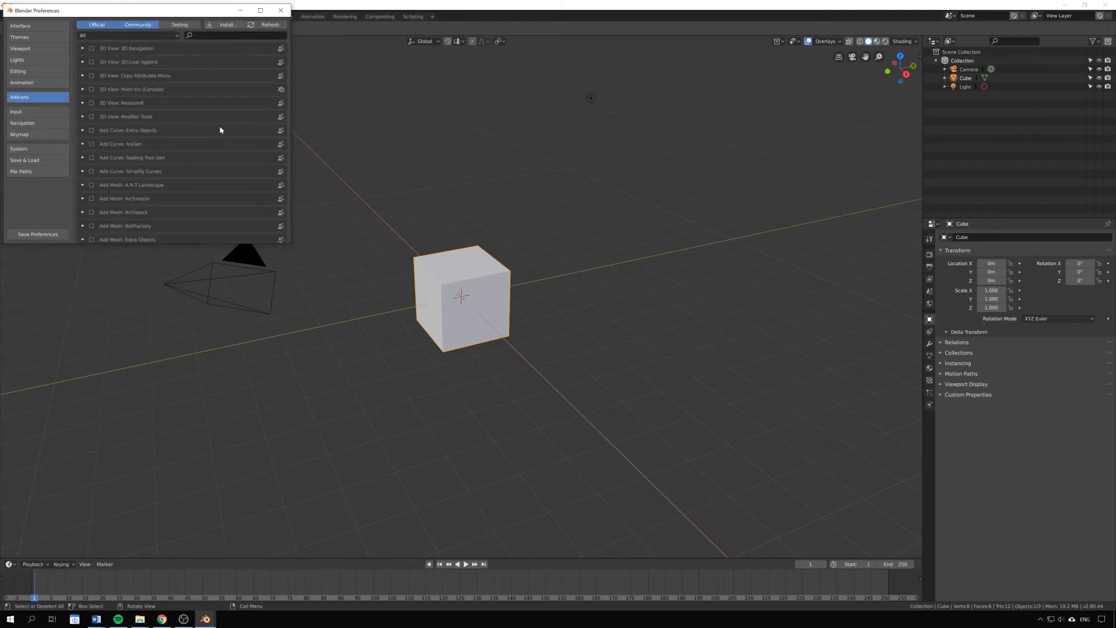
left_click(235, 35)
type("f2")
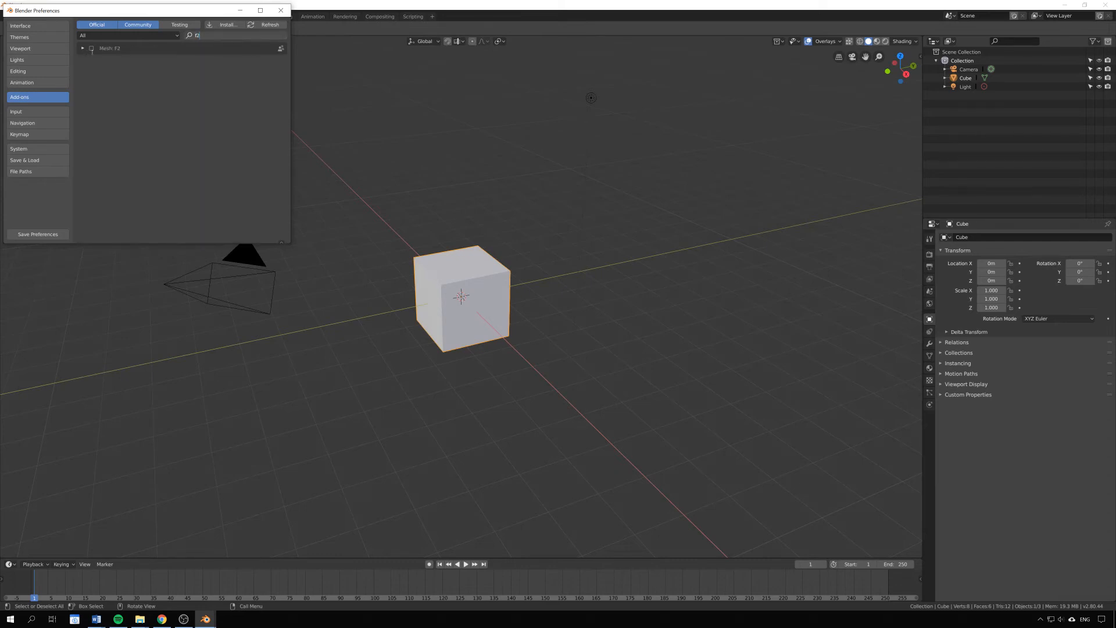
left_click(92, 49)
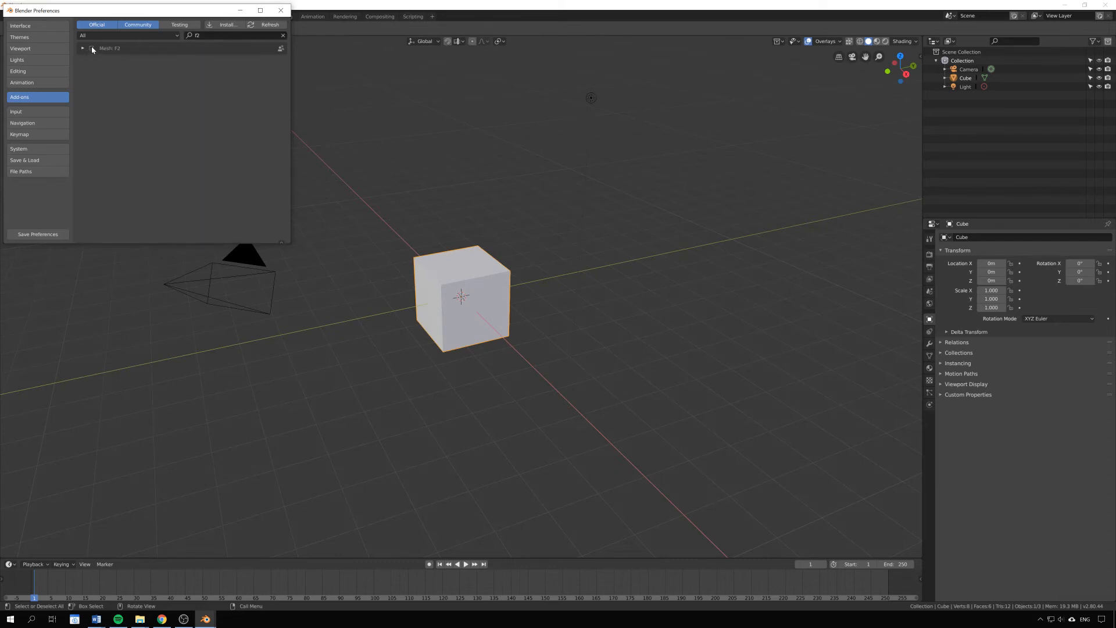
Step: Search 'loop' and enable the LoopTools add-on
left_click(214, 36)
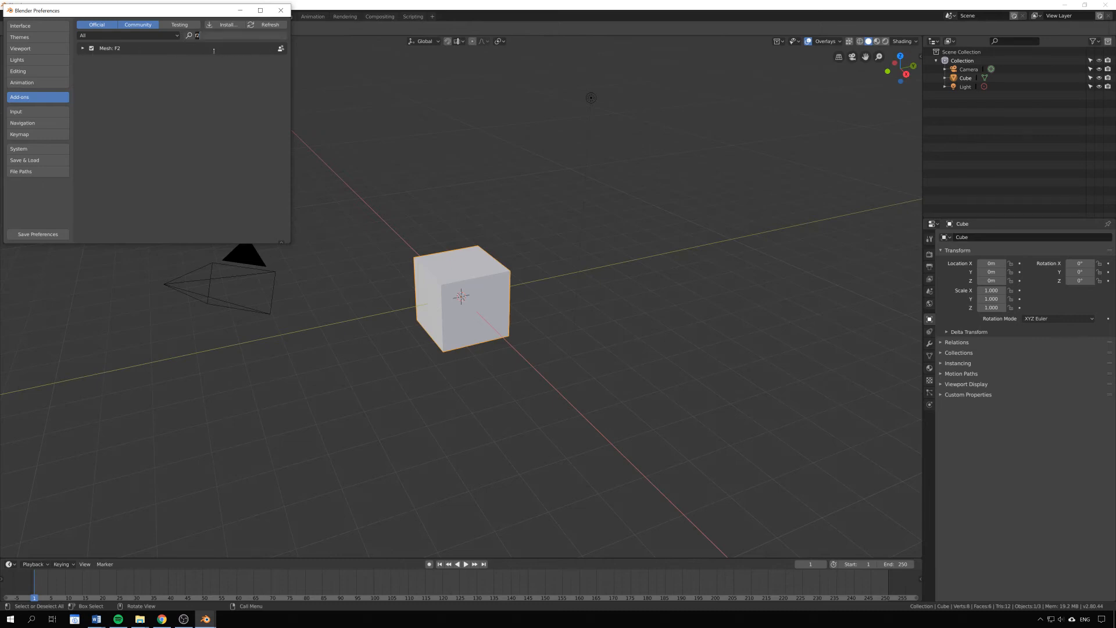
left_click(219, 52)
left_click(219, 36)
type("loop")
key("Return")
left_click(91, 49)
Step: Search 'node', enable Node Wrangler, and close the Preferences window
left_click(219, 35)
key("BackSpace")
key("BackSpace")
key("BackSpace")
key("BackSpace")
type("node")
left_click(91, 48)
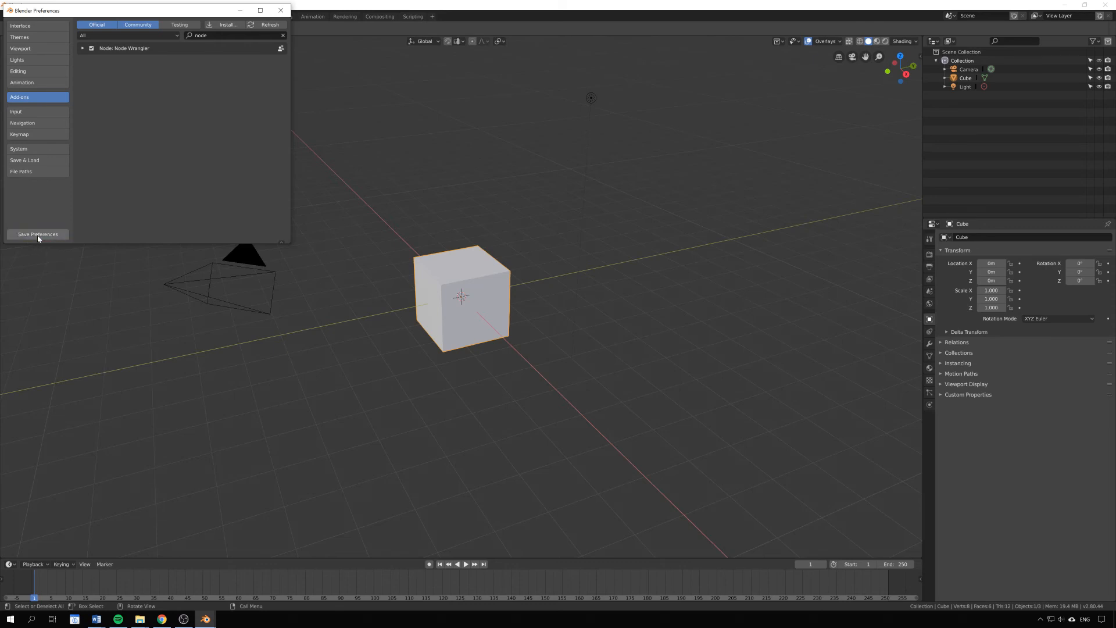
left_click(281, 11)
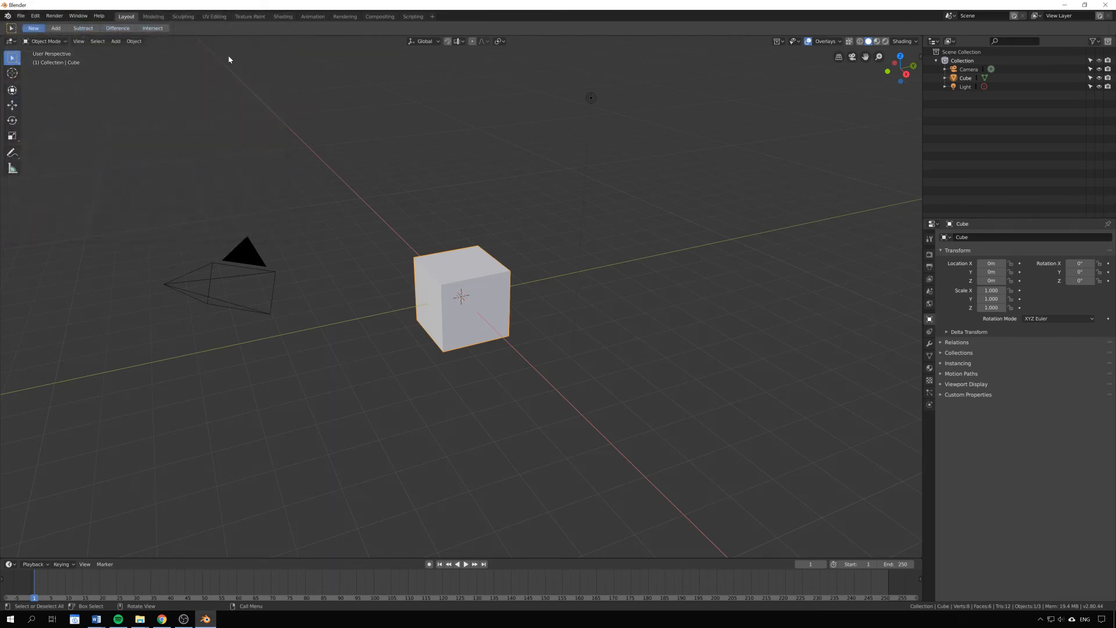